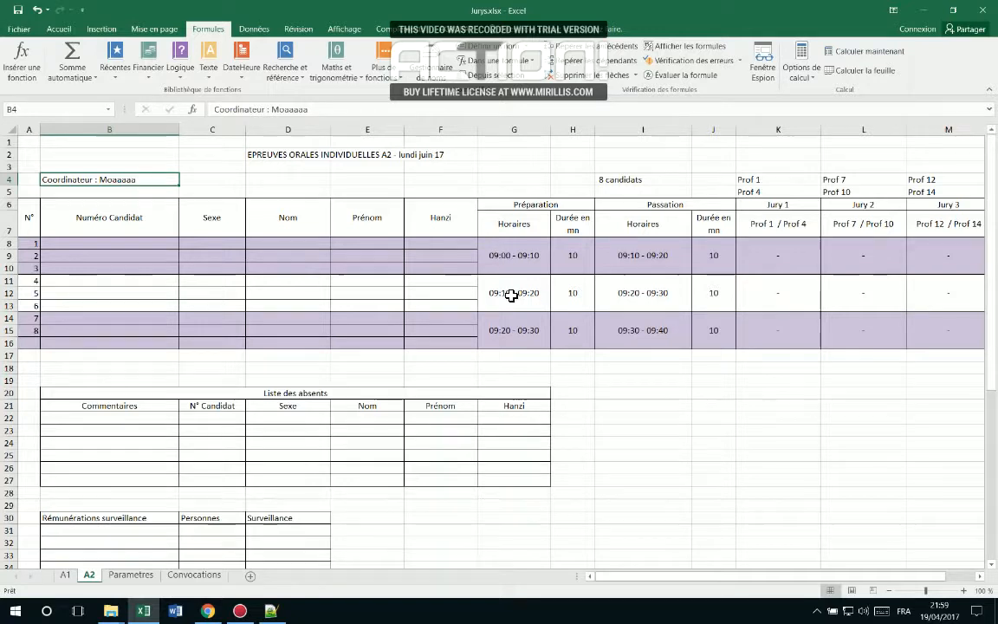
Examine the formulas behind the preparation and passation time slots and durations in the A2 schedule.
click(512, 294)
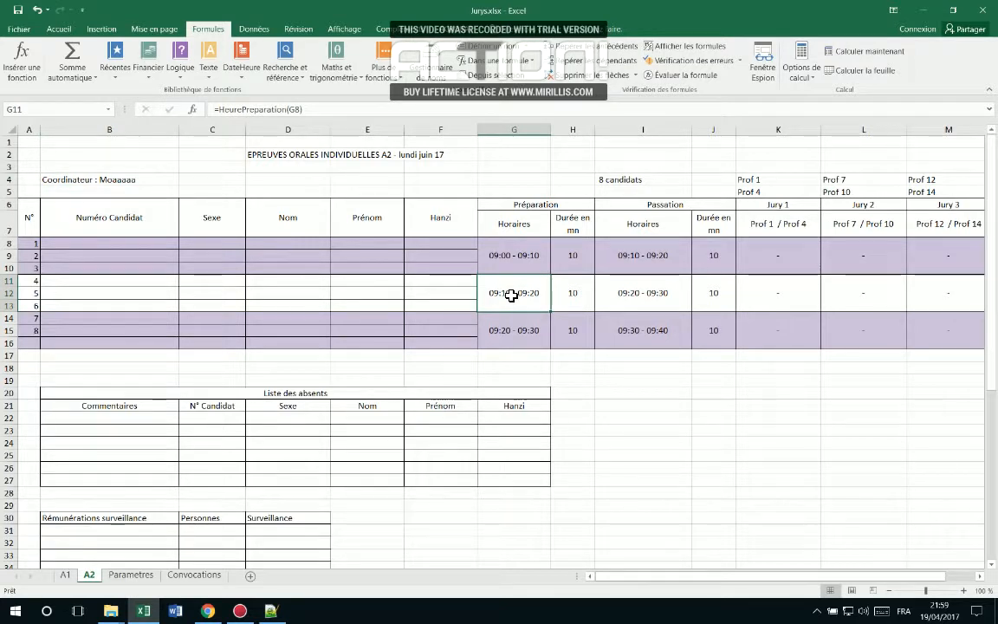
click(516, 261)
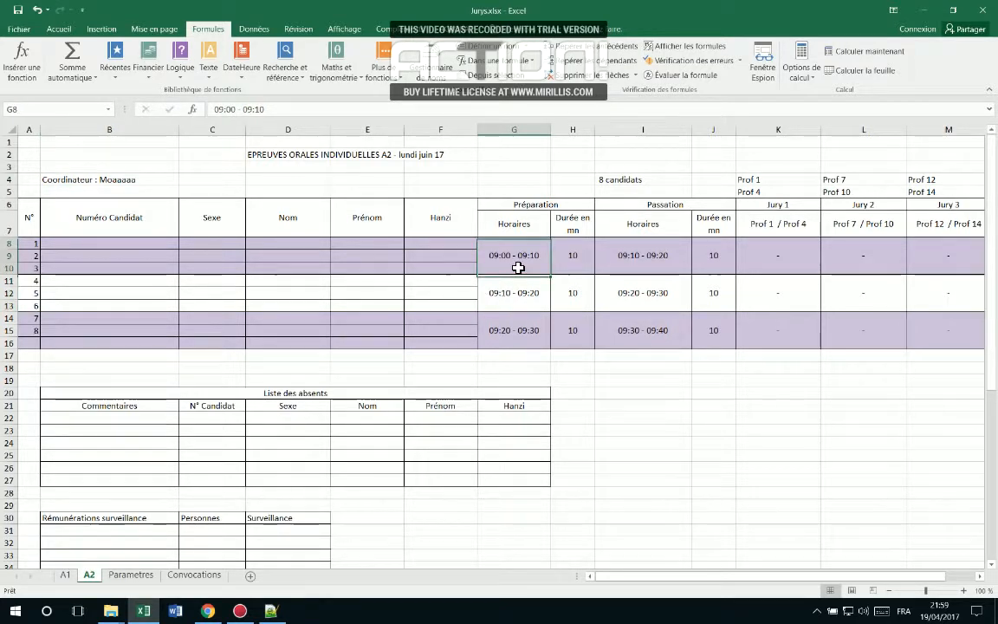
click(524, 296)
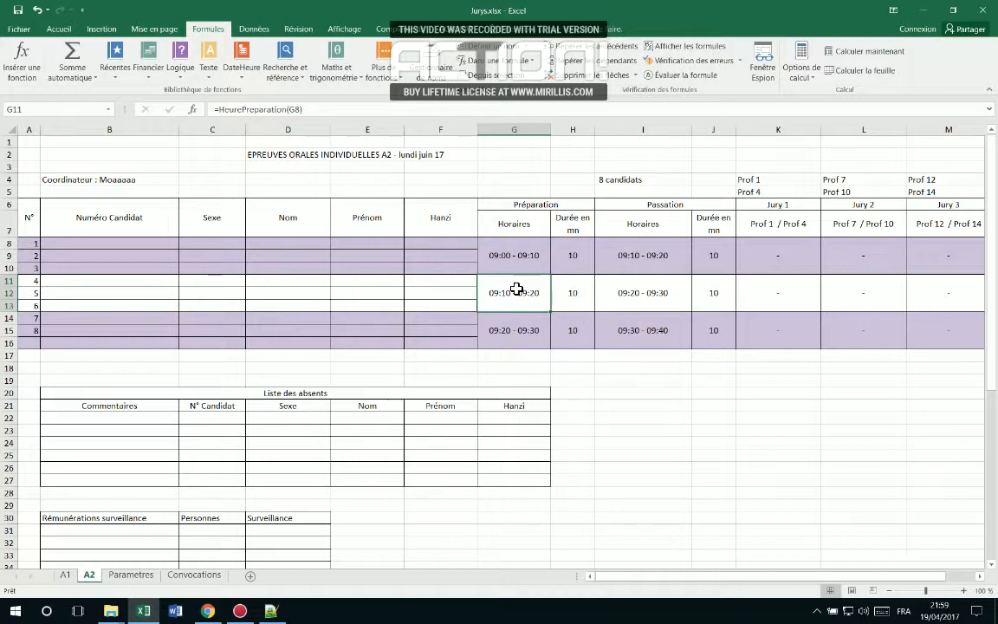
click(638, 253)
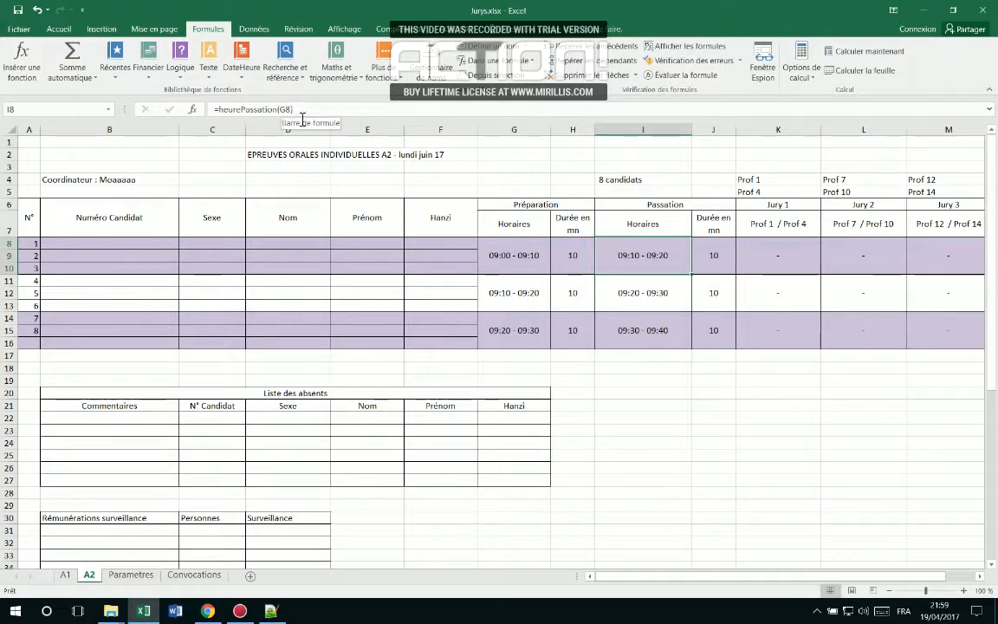
click(564, 254)
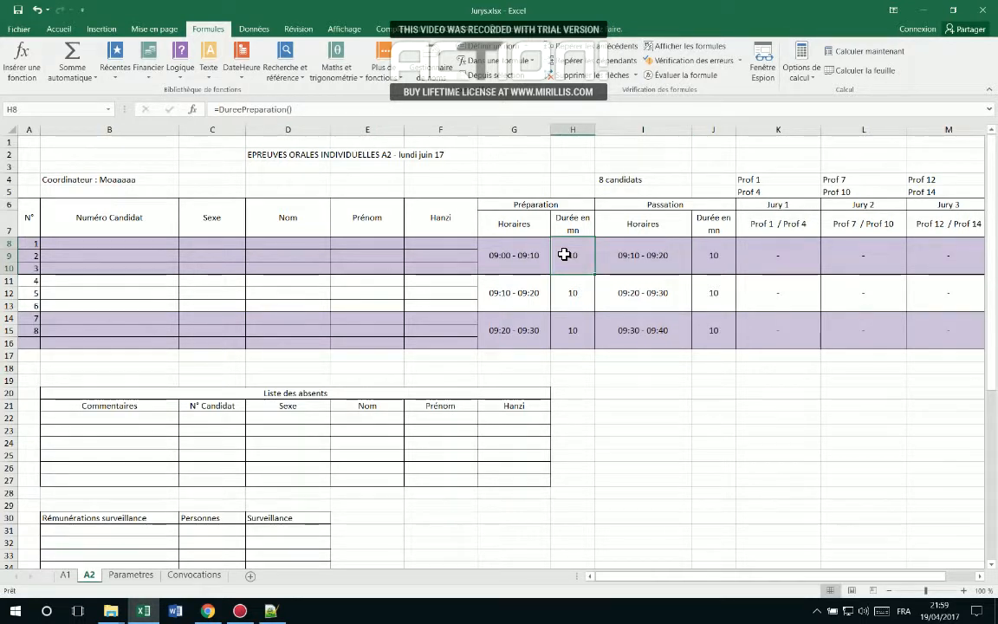
click(714, 259)
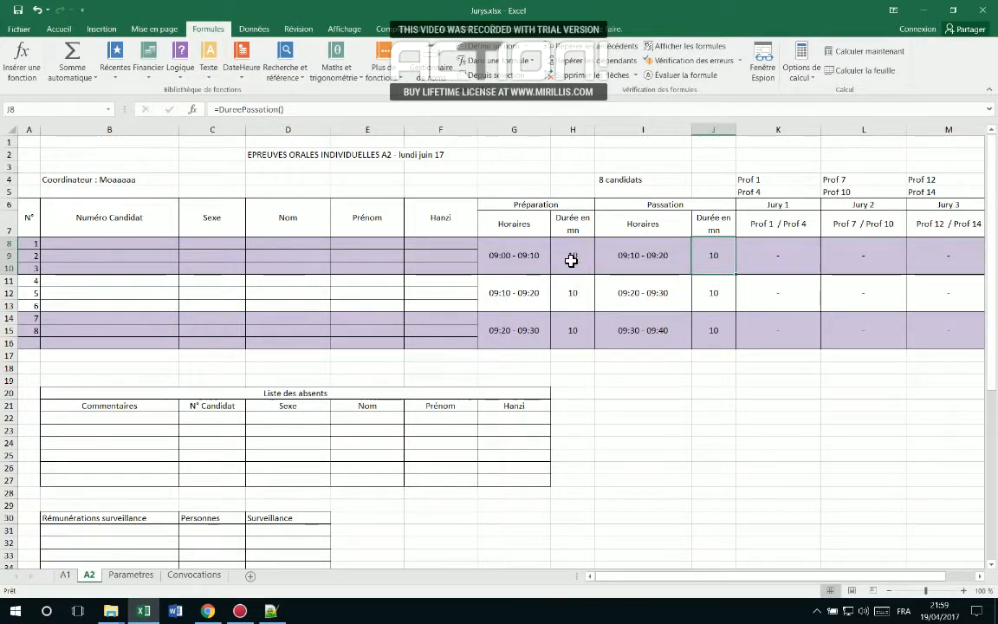
click(626, 252)
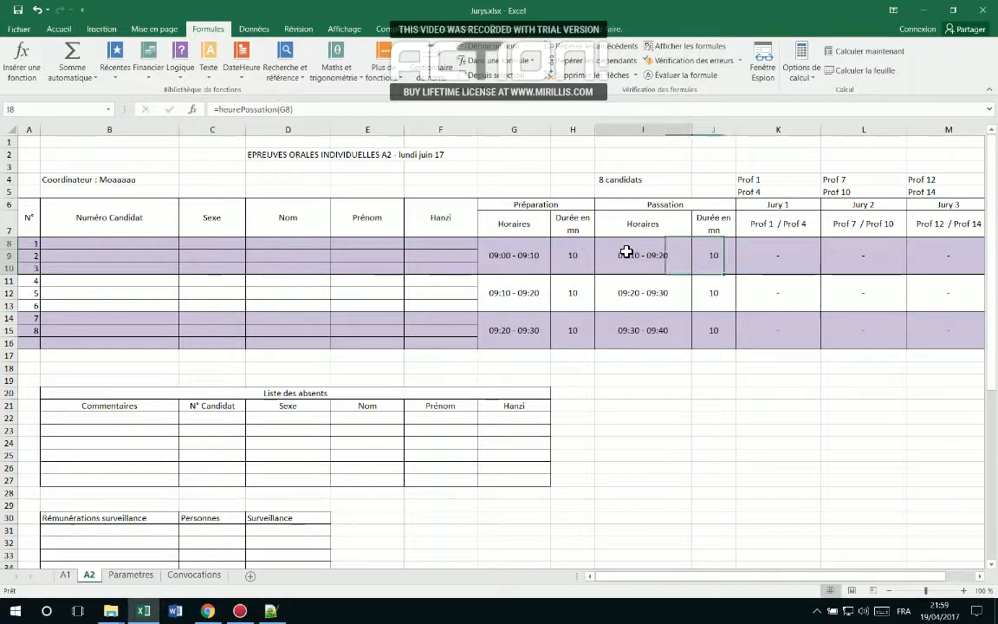
click(576, 252)
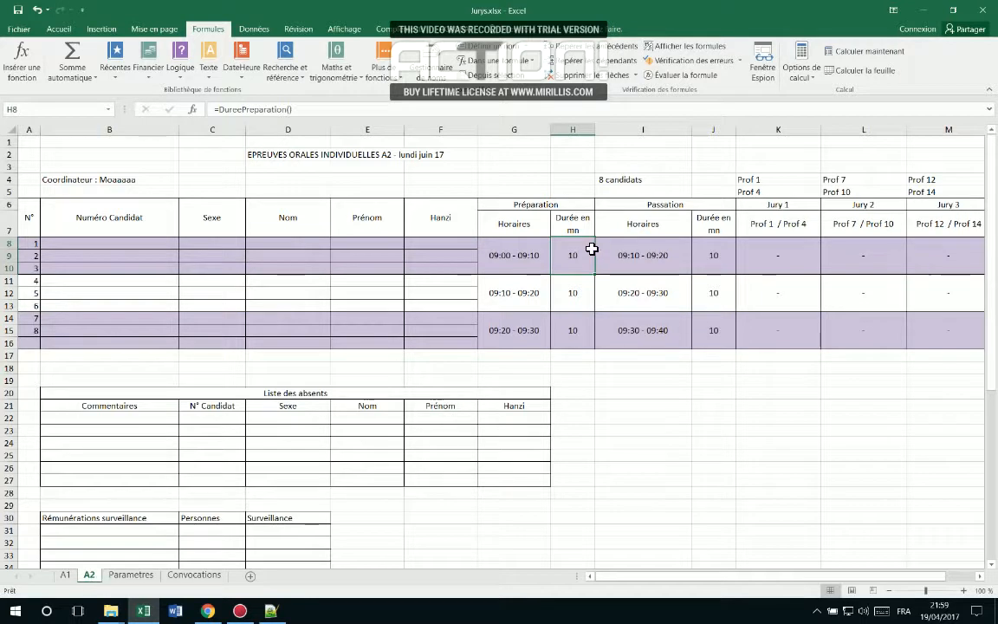
click(527, 258)
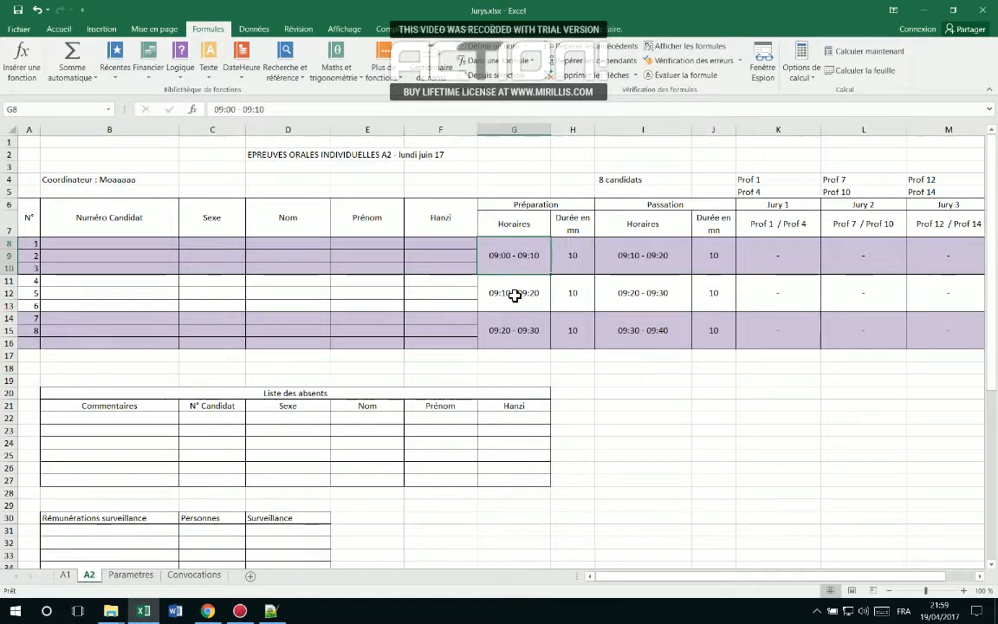
click(513, 293)
Change the first preparation time slot in G8 to 08:00 - 08:10.
click(510, 258)
click(227, 109)
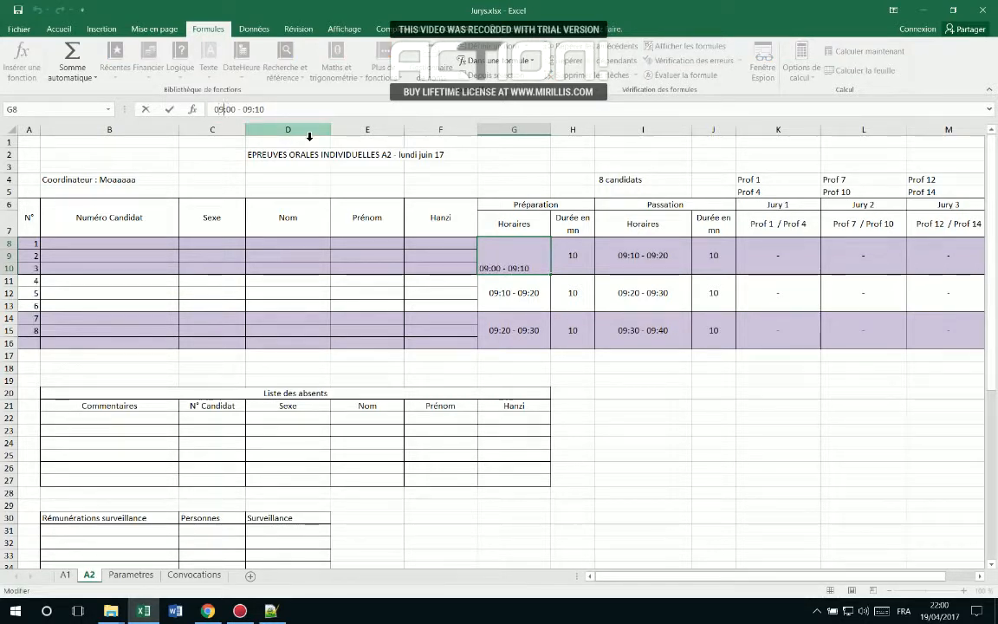
key(Delete)
text(8)
key(Right)
key(Right)
key(Right)
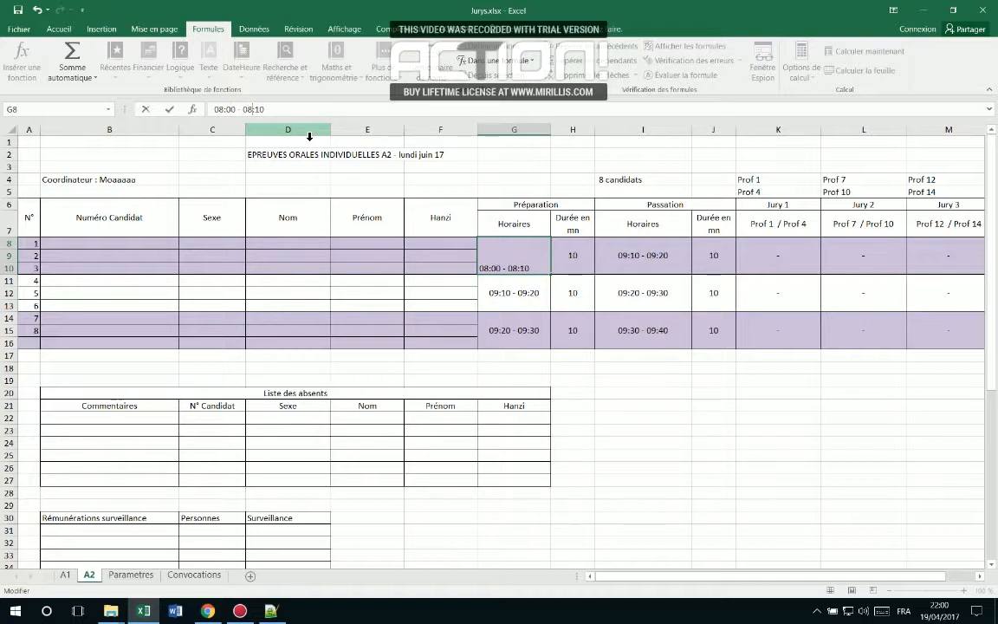
key(Return)
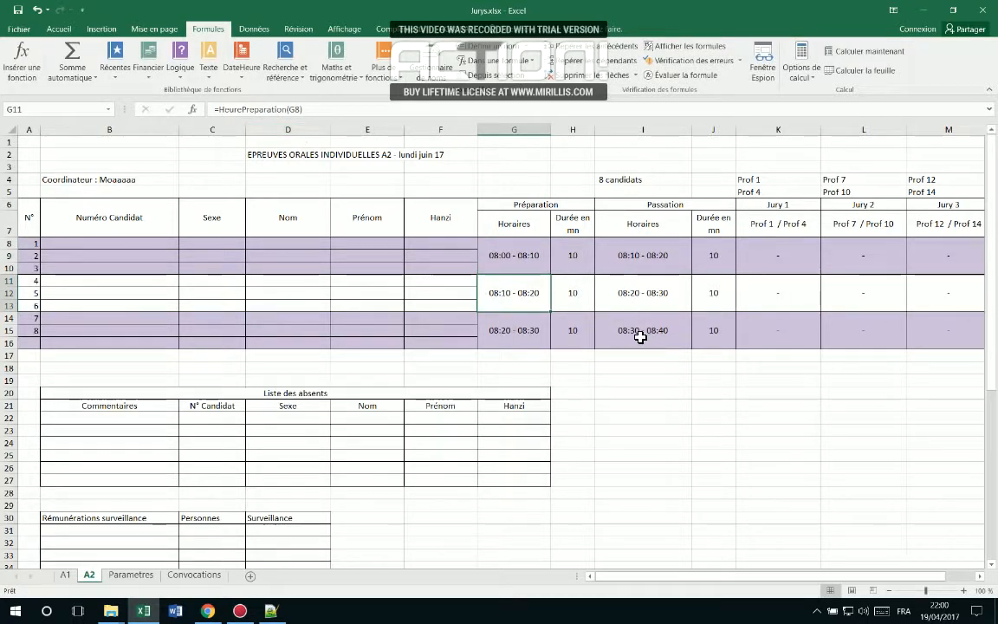
Set the first preparation time slot in G8 back to 09:00 - 09:10.
click(515, 259)
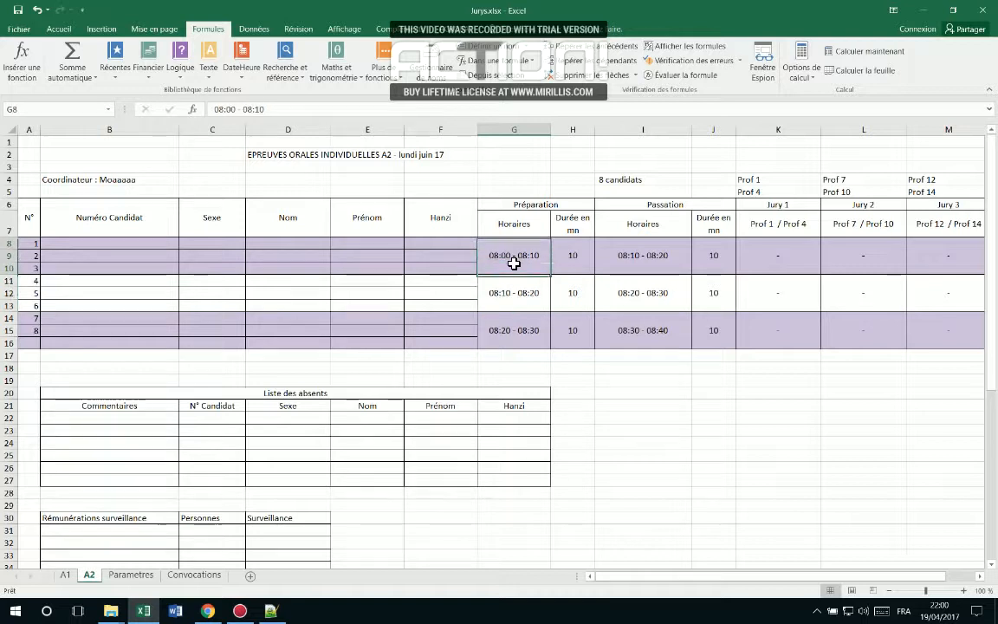
click(242, 111)
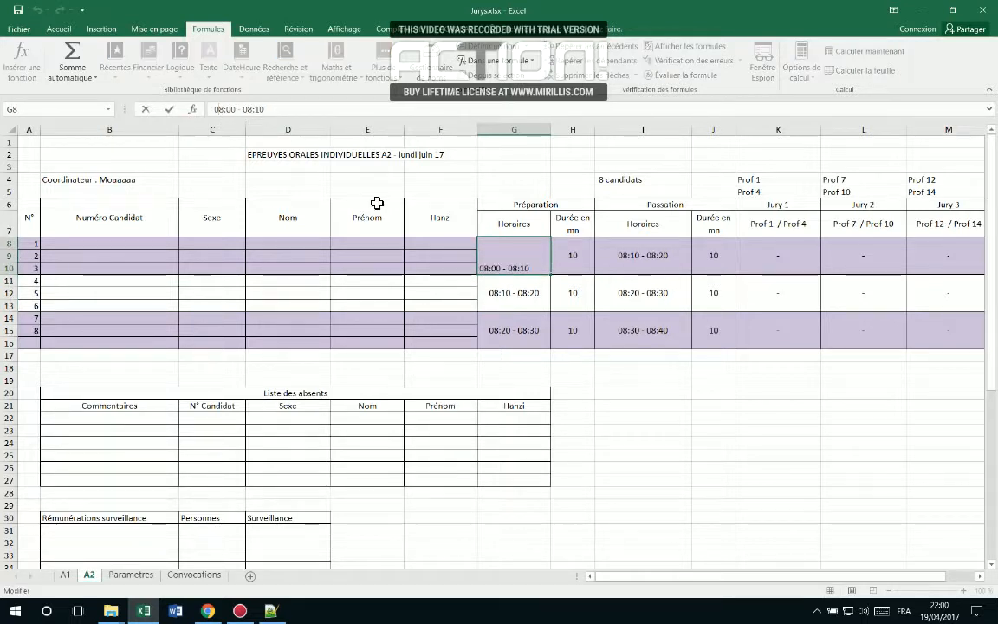
key(BackSpace)
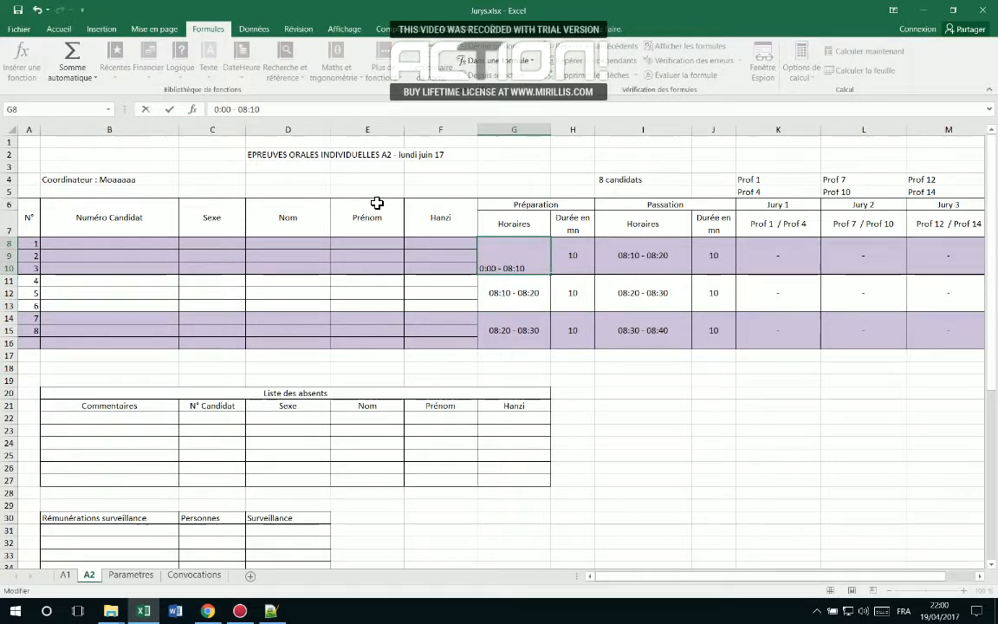
text(9)
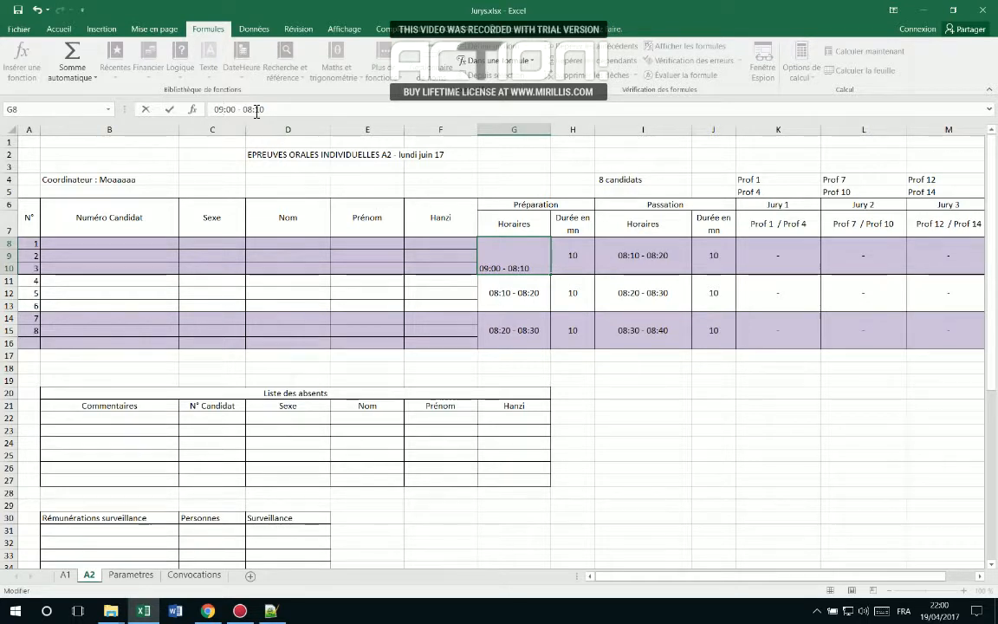
text(9)
key(Return)
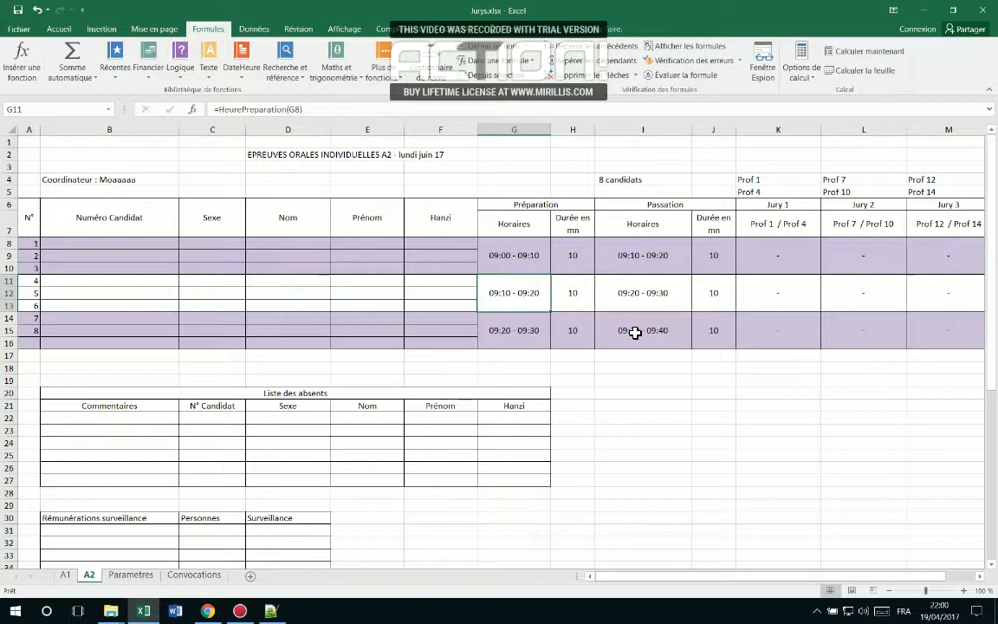
Paste the copied two-column list from Notepad++ into the Nom and Prénom columns from D8, then inspect Jury 1's first candidate formula.
key(alt+Tab)
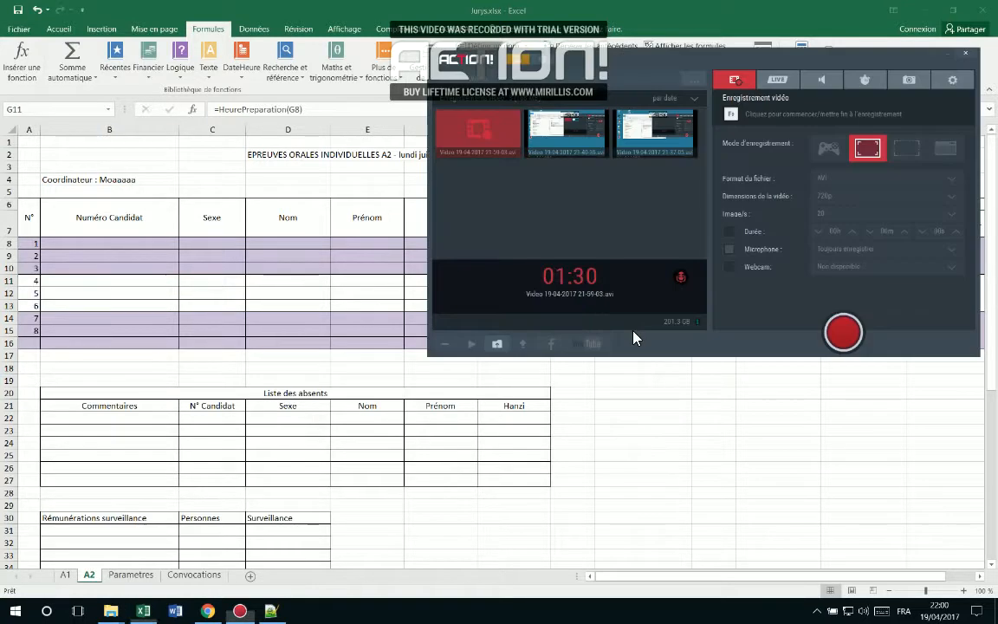
key(alt+Tab)
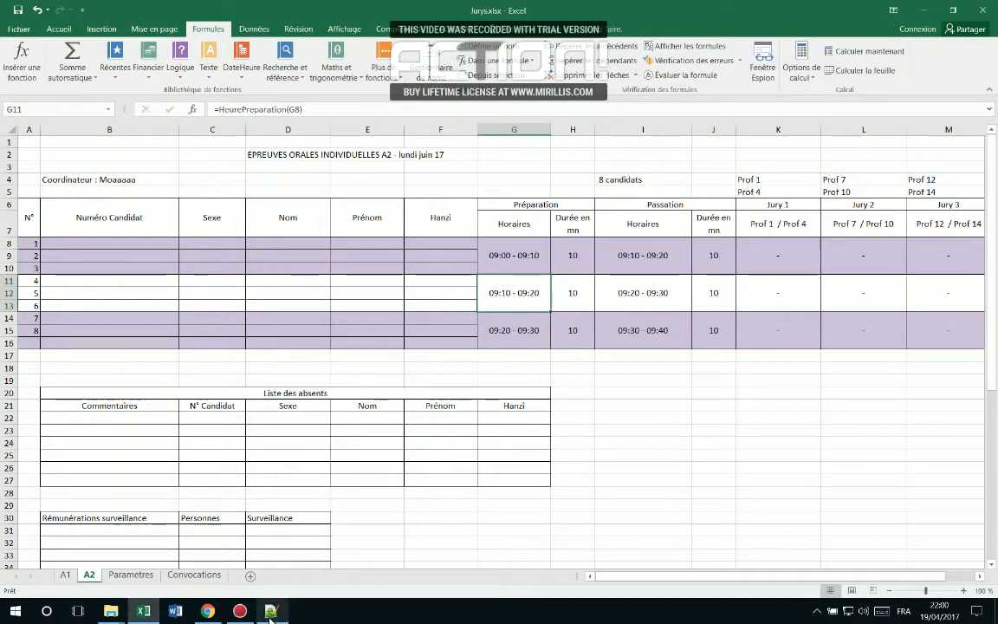
key(alt+Tab)
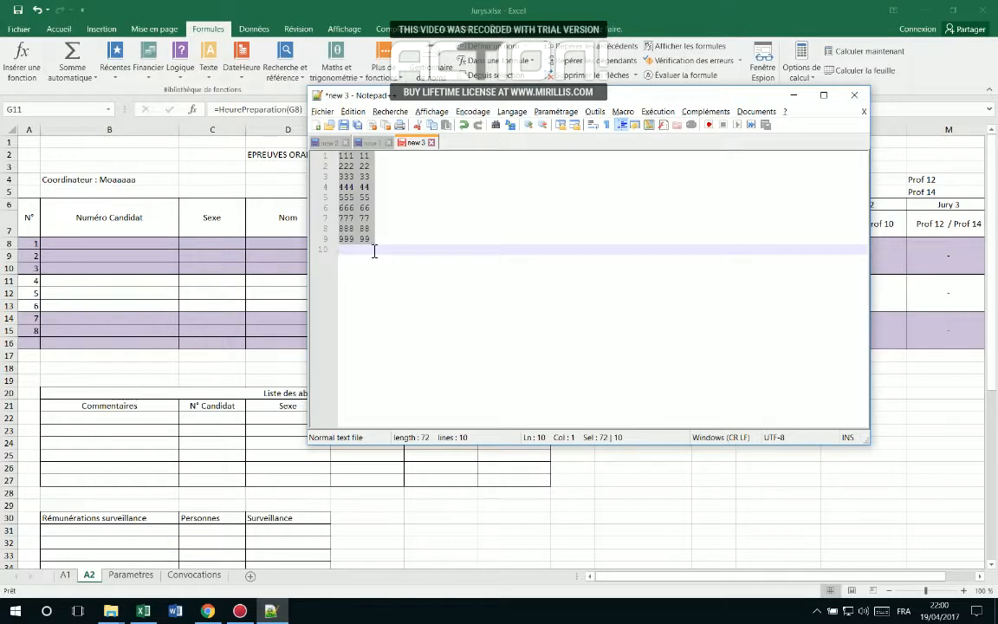
key(alt+Tab)
click(309, 246)
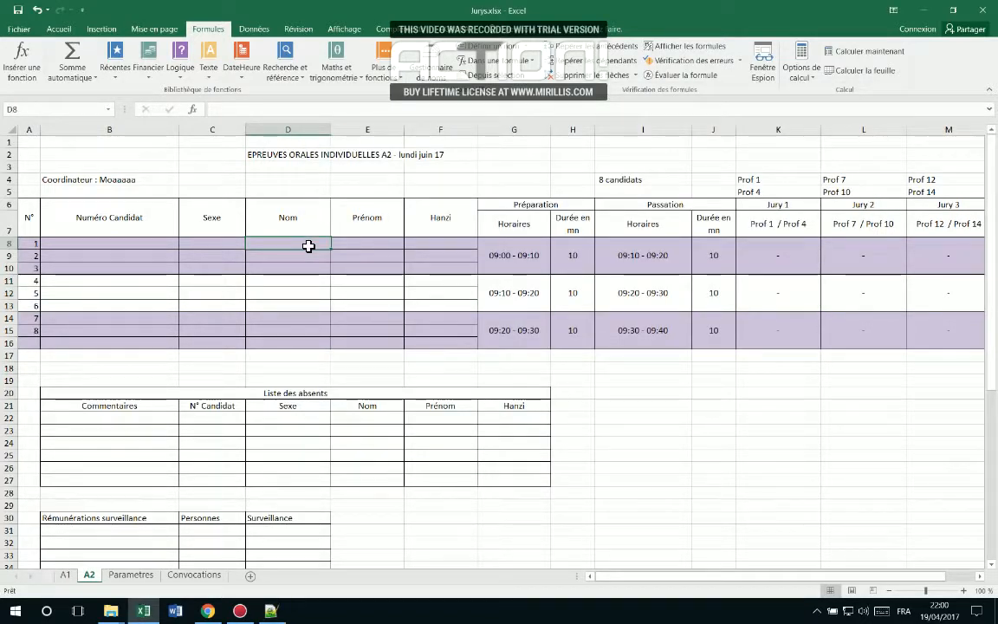
key(ctrl+v)
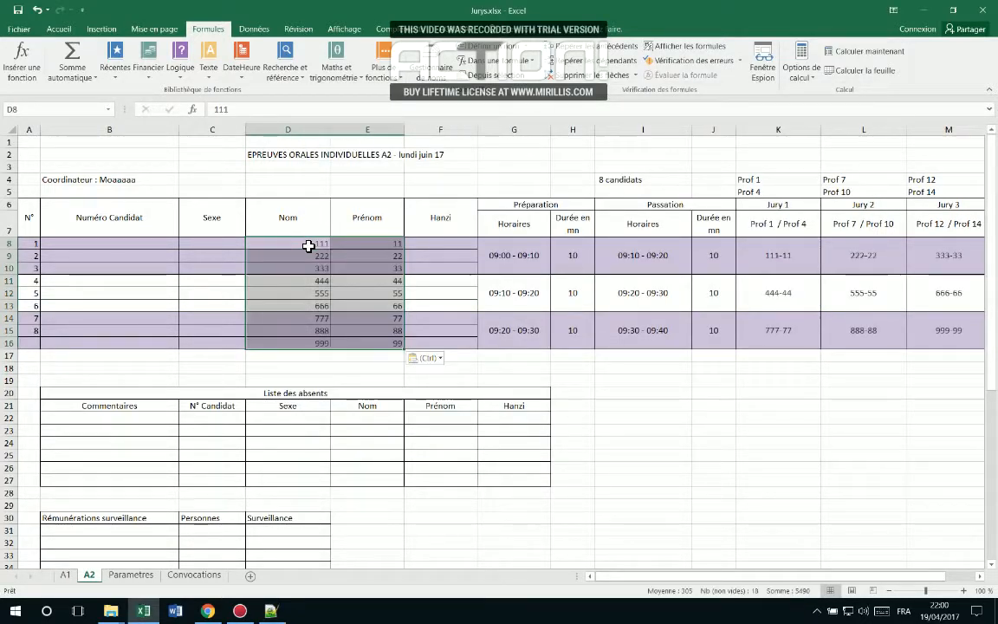
click(814, 256)
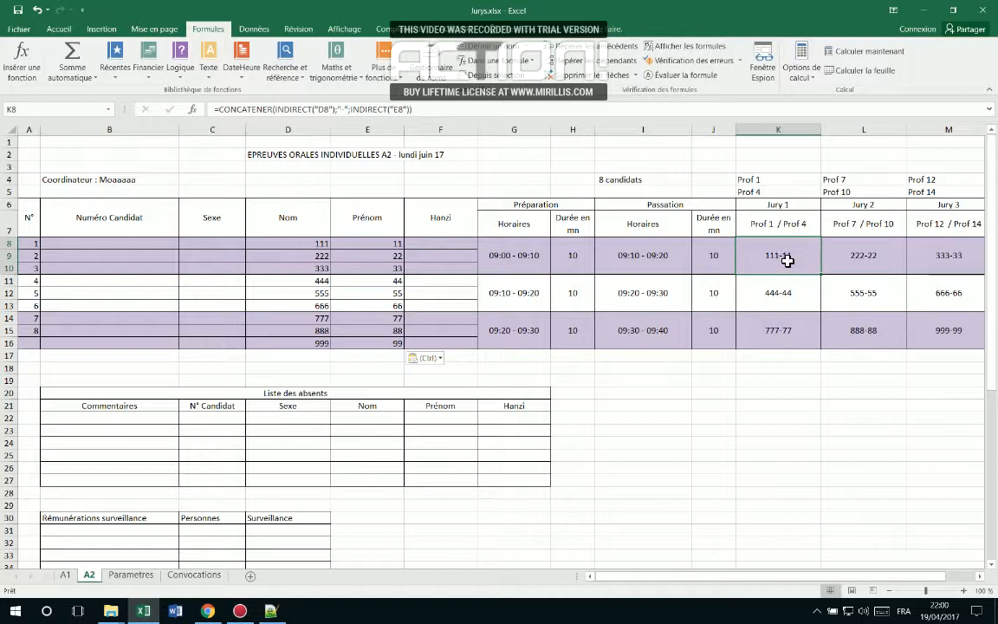
Set up the DELF_DALF convocation generation for exams A1 and A2, with one PDF generated per bulletin.
click(387, 29)
click(38, 45)
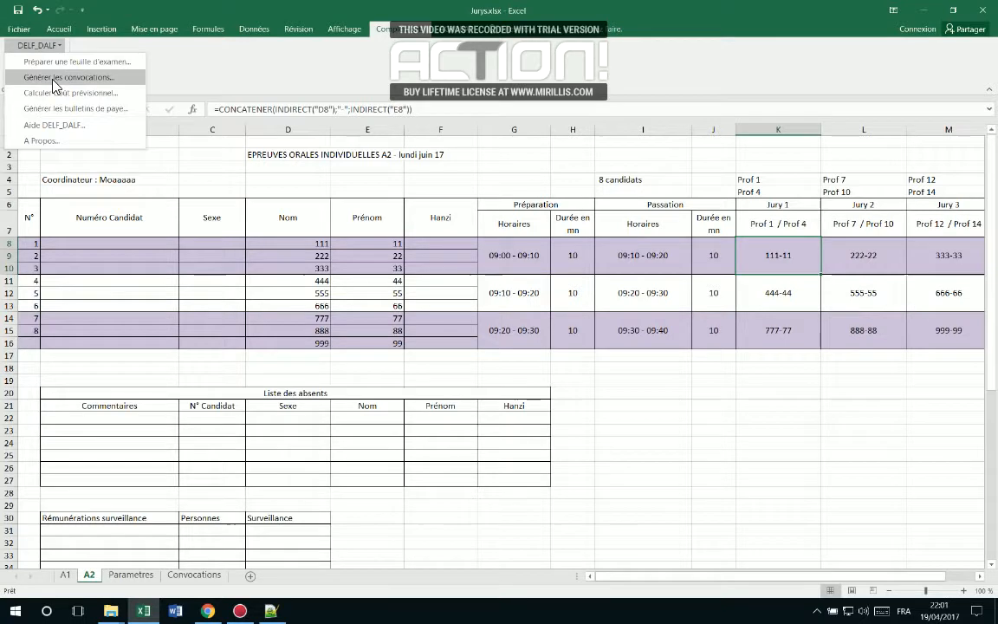
click(54, 79)
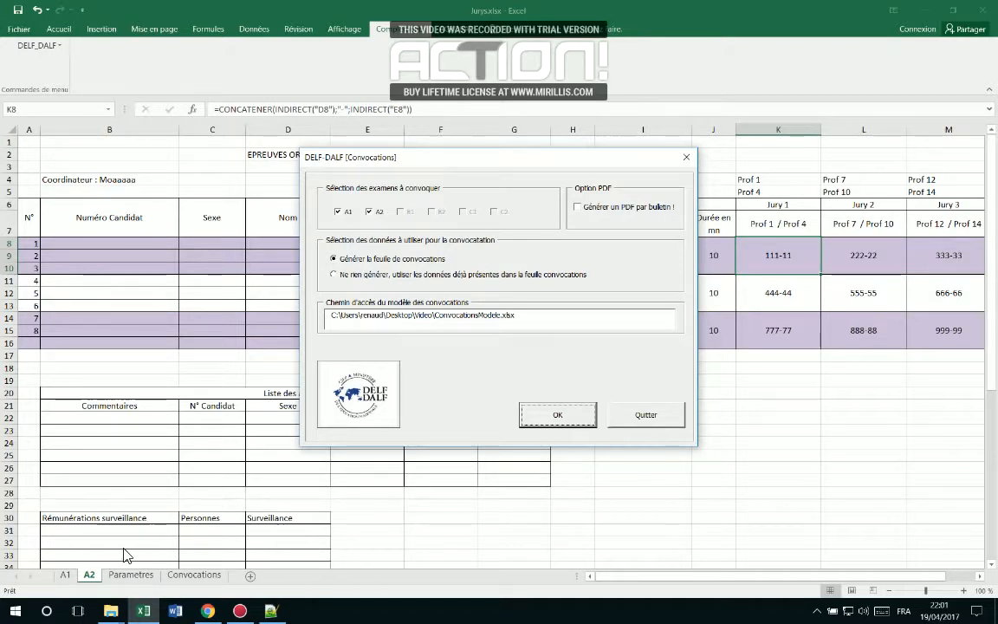
click(369, 211)
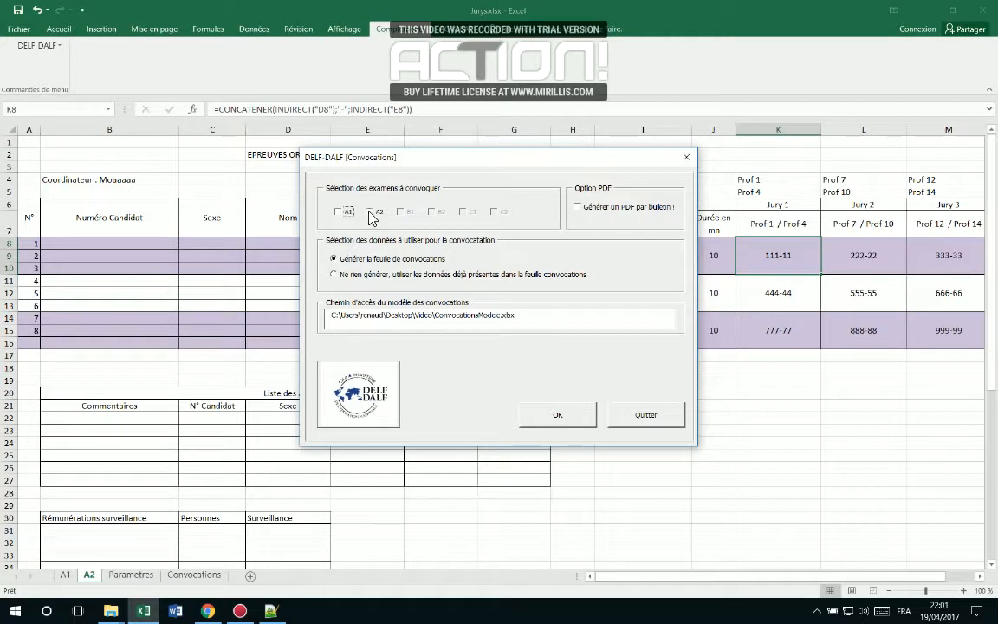
click(370, 213)
click(589, 209)
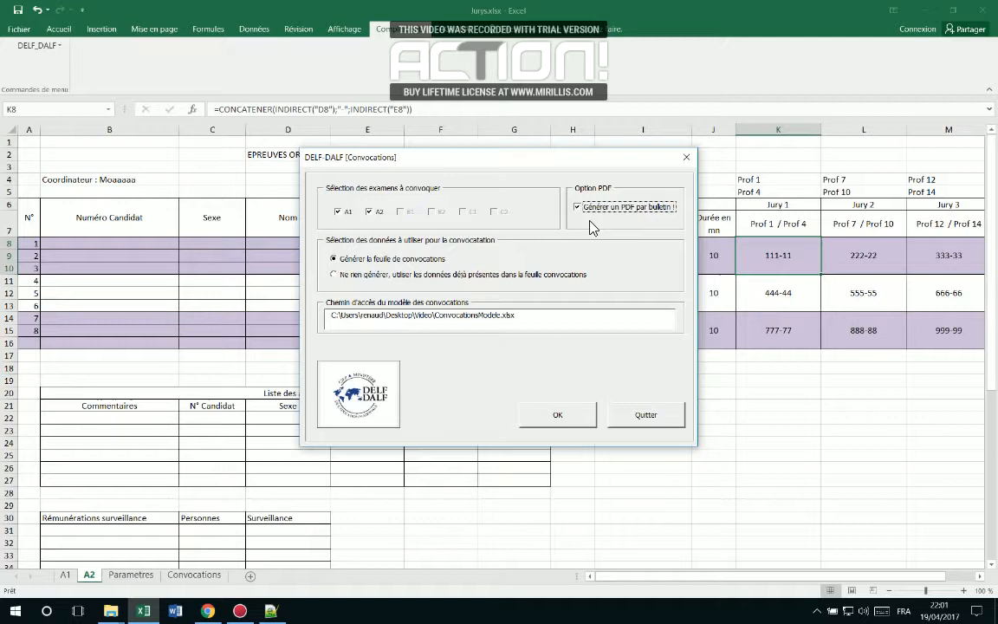
click(462, 321)
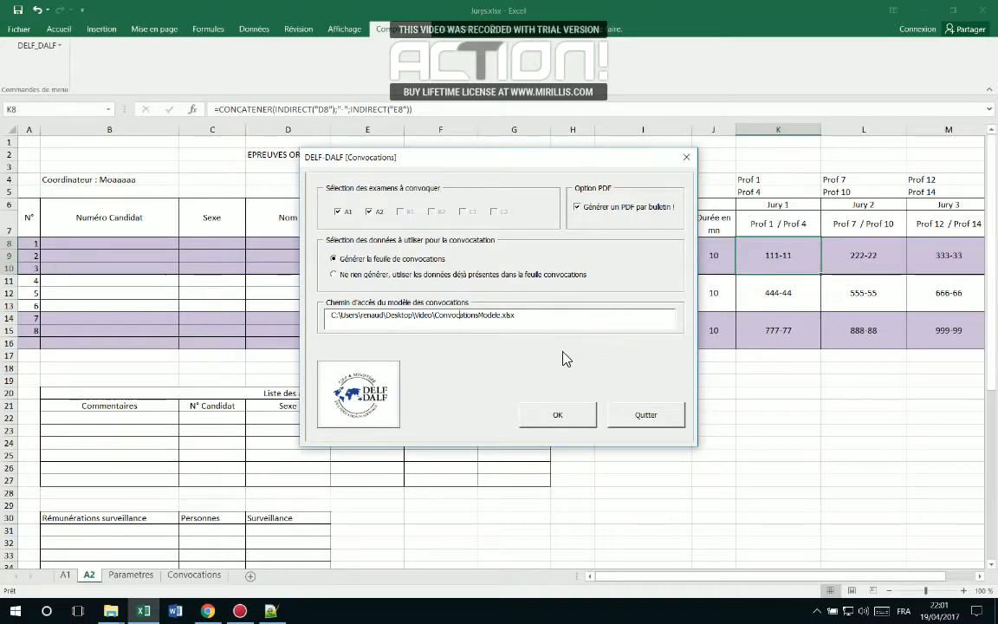
Generate the teachers' convocations document with the chosen options and confirm its completion.
click(567, 417)
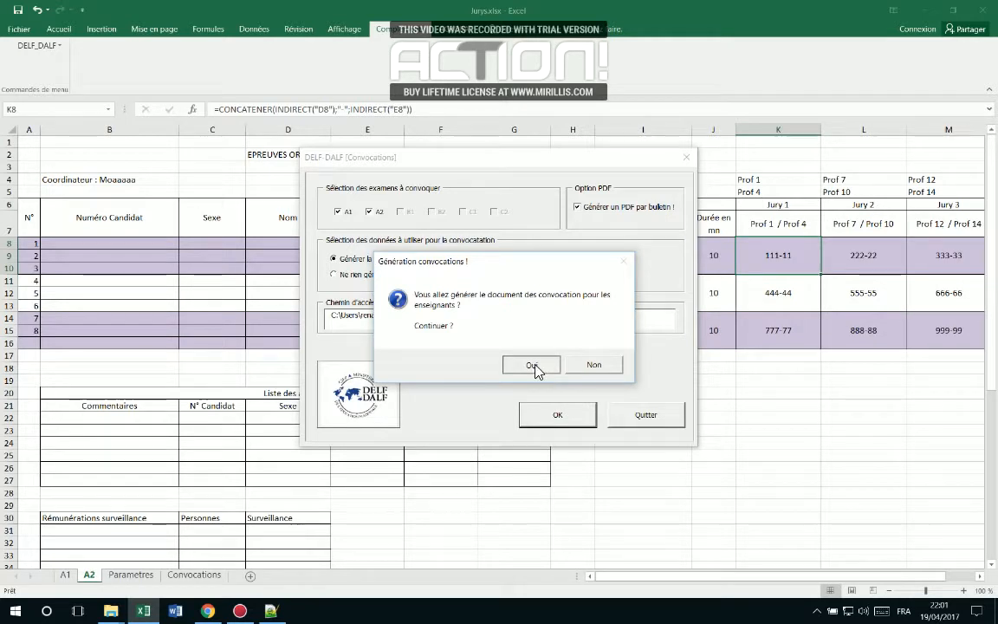
click(533, 364)
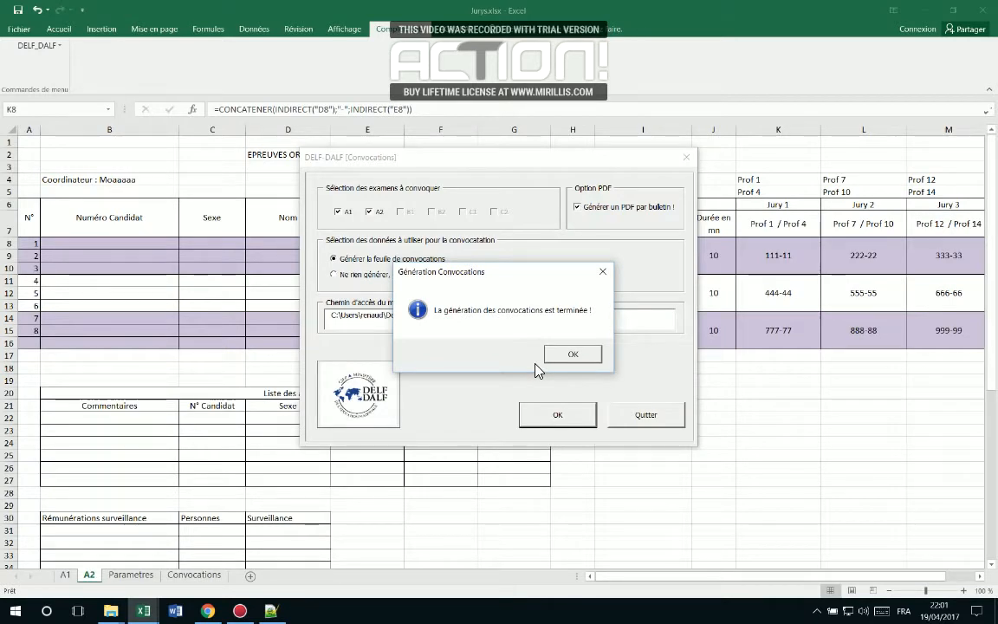
click(570, 354)
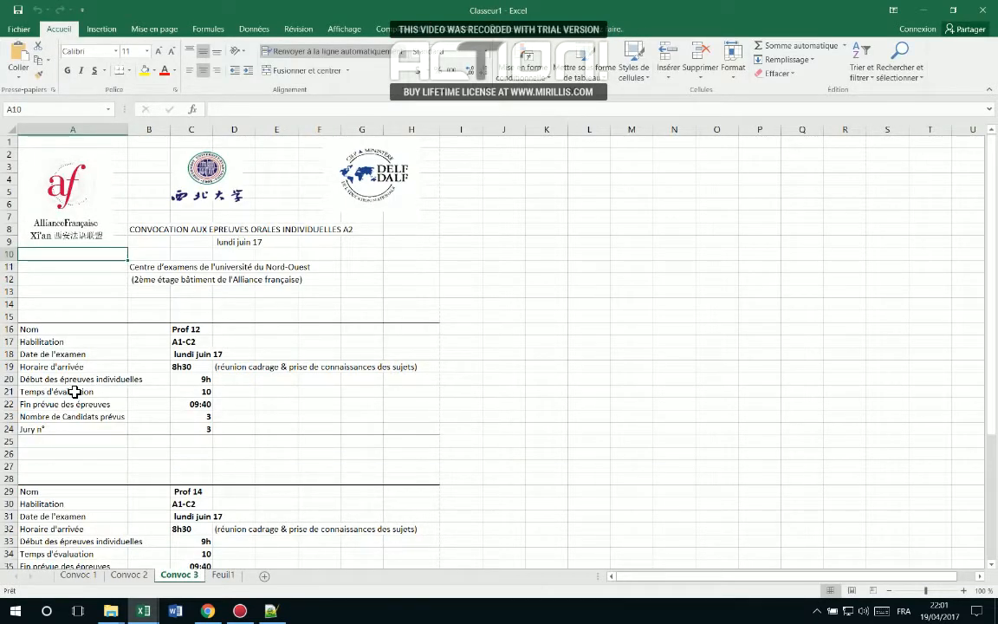
Review the Convoc 1 sheet, including the convocation details for Prof 1 and Prof 4 and the contacts section.
click(77, 574)
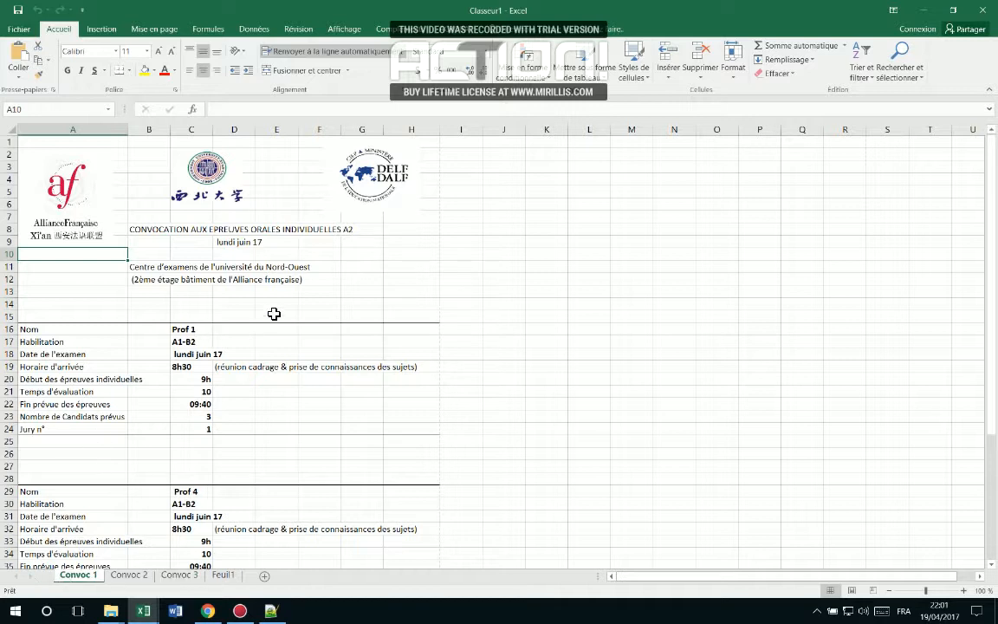
click(203, 329)
scroll(230, 367, down, 3)
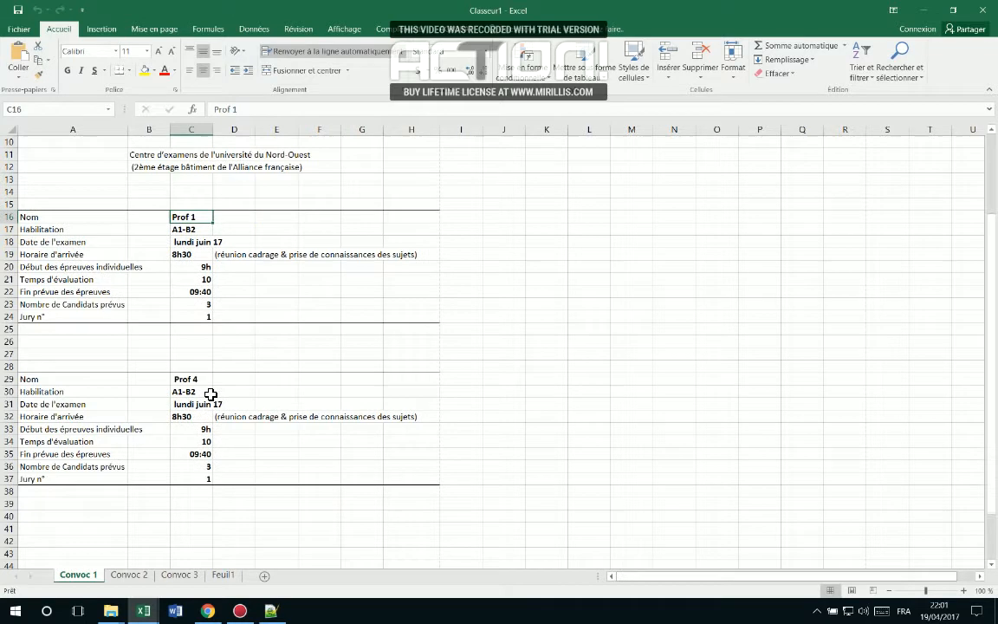
click(205, 380)
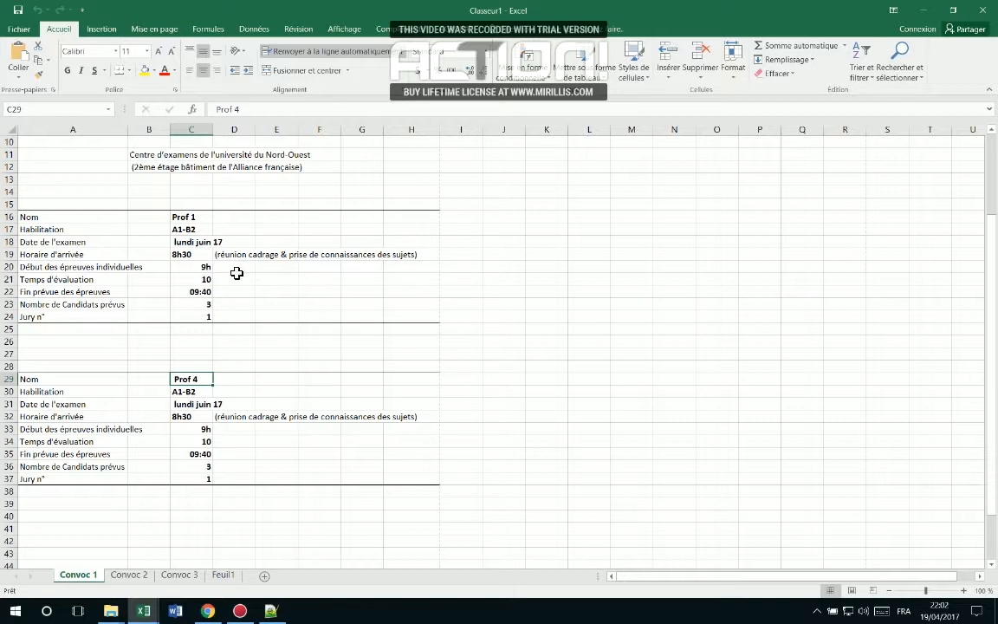
scroll(253, 372, down, 2)
scroll(254, 389, down, 2)
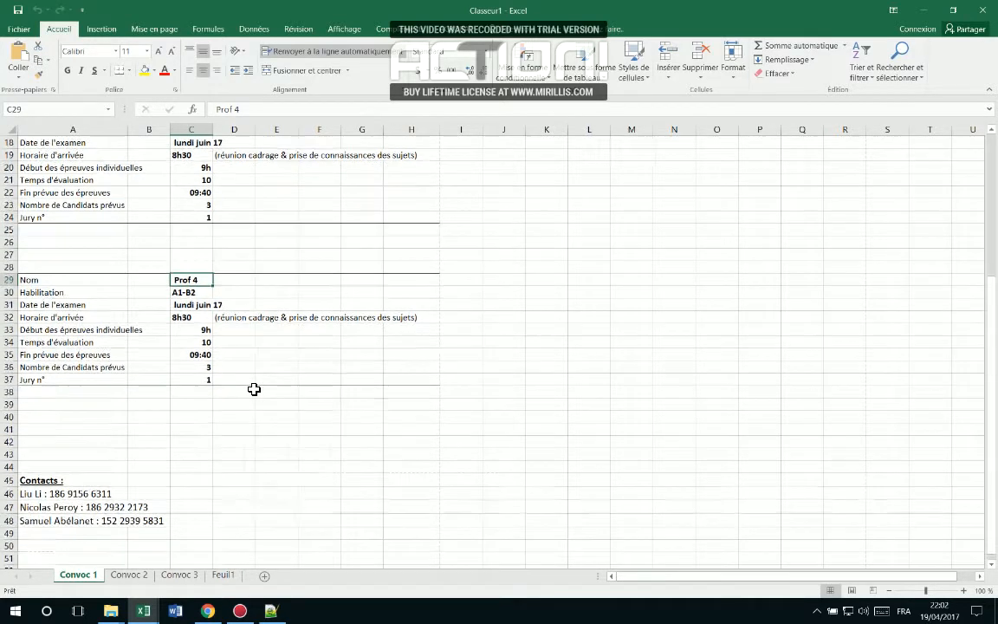
Review the Convoc 1 sheet again, from the teachers' convocation blocks up to the logos and exam heading.
scroll(254, 390, up, 3)
scroll(171, 480, down, 1)
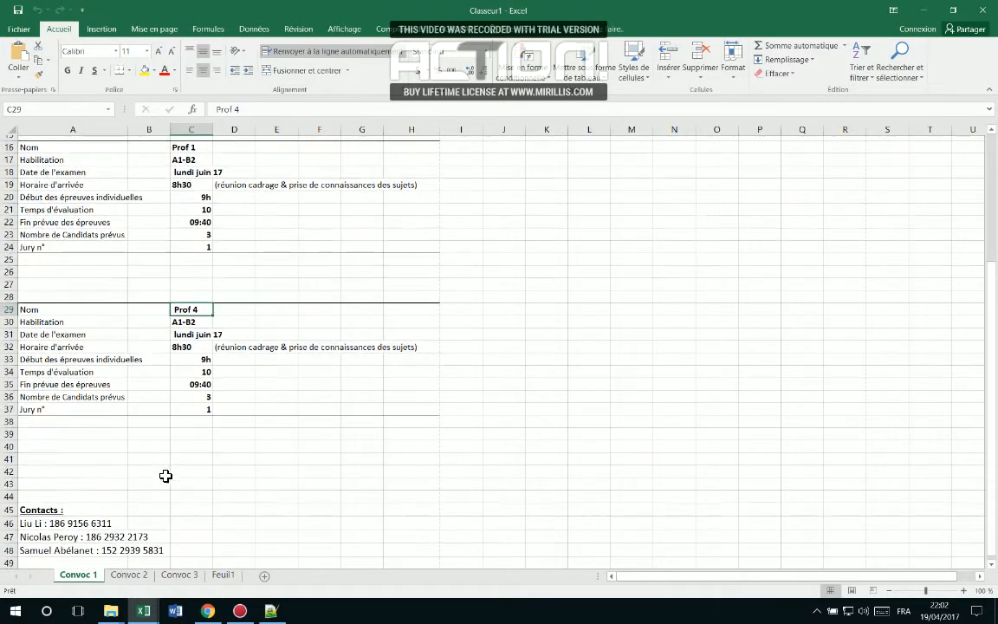
scroll(168, 490, up, 3)
scroll(169, 491, up, 2)
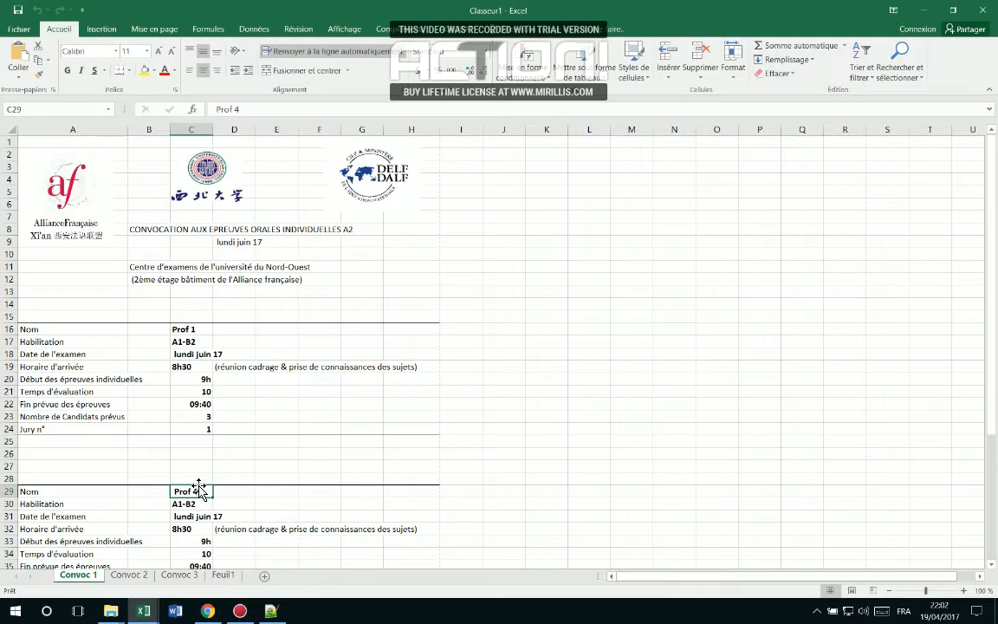
Minimize the Excel workbooks and close Notepad++, then bring forward the Video folder window and enlarge it to show the file details.
click(923, 10)
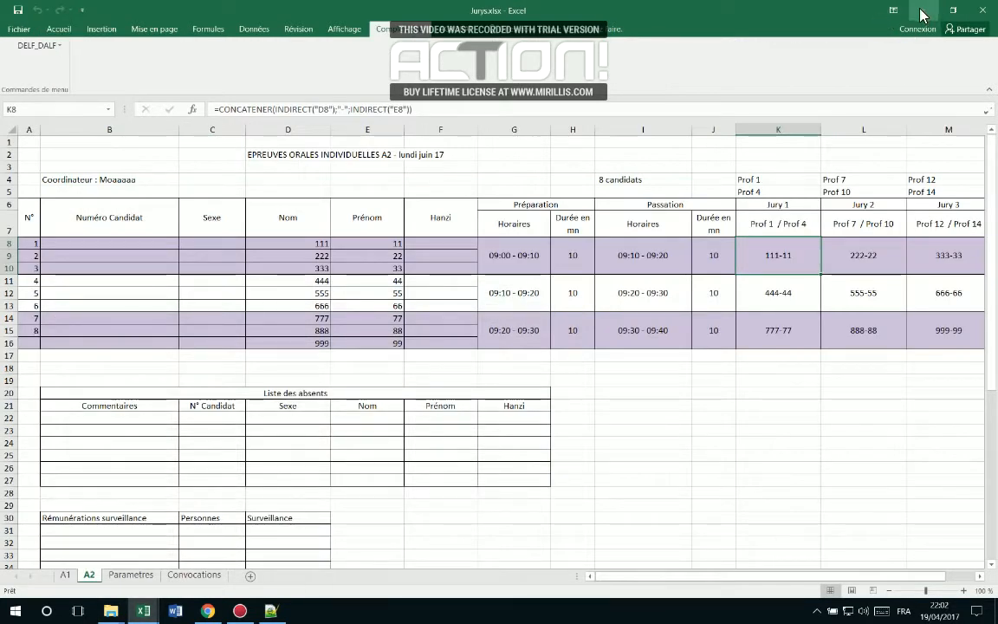
click(922, 10)
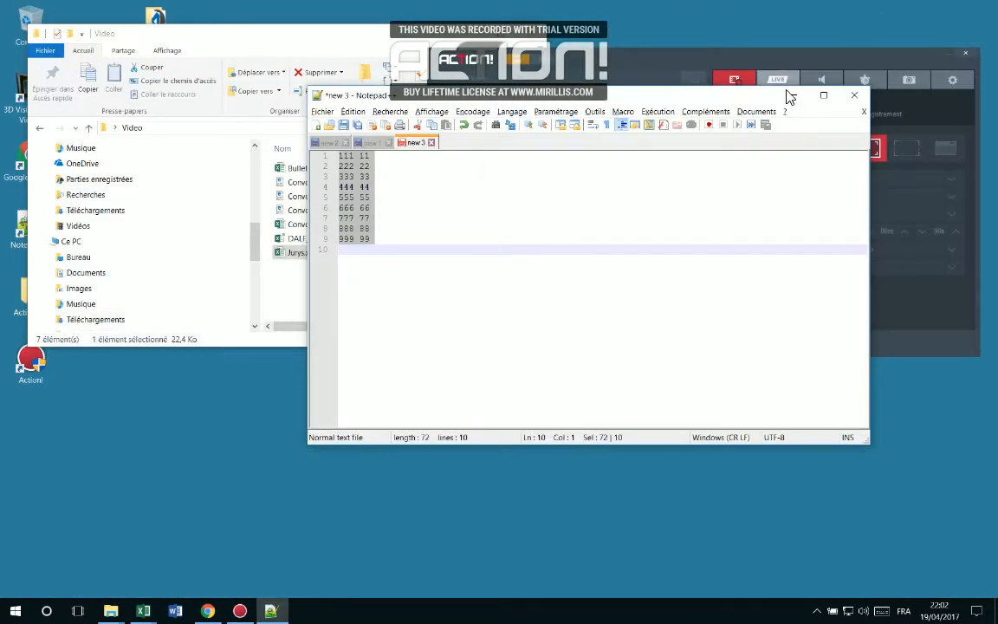
click(854, 98)
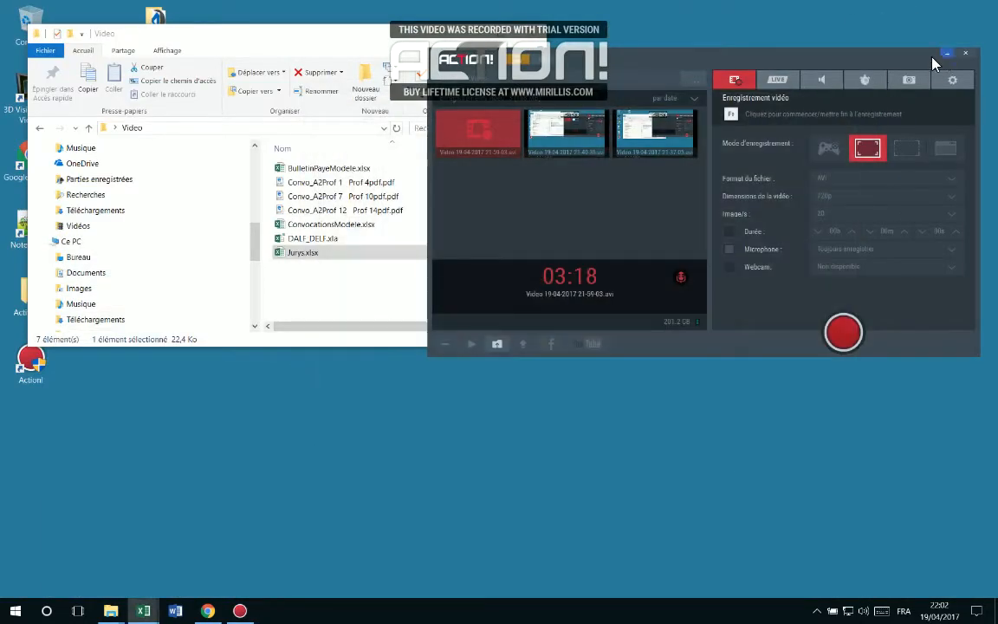
click(343, 39)
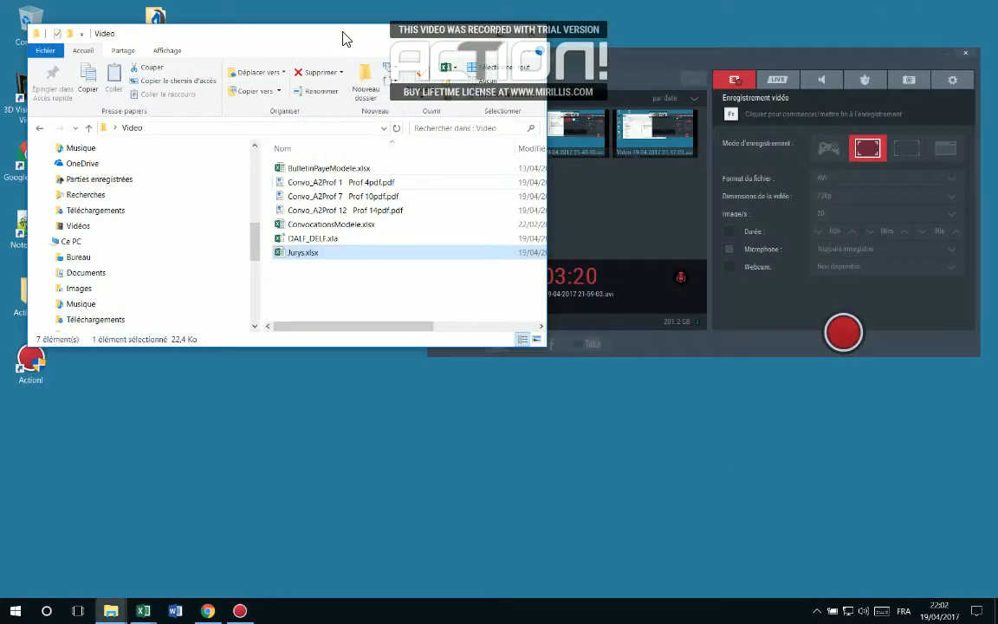
click(356, 182)
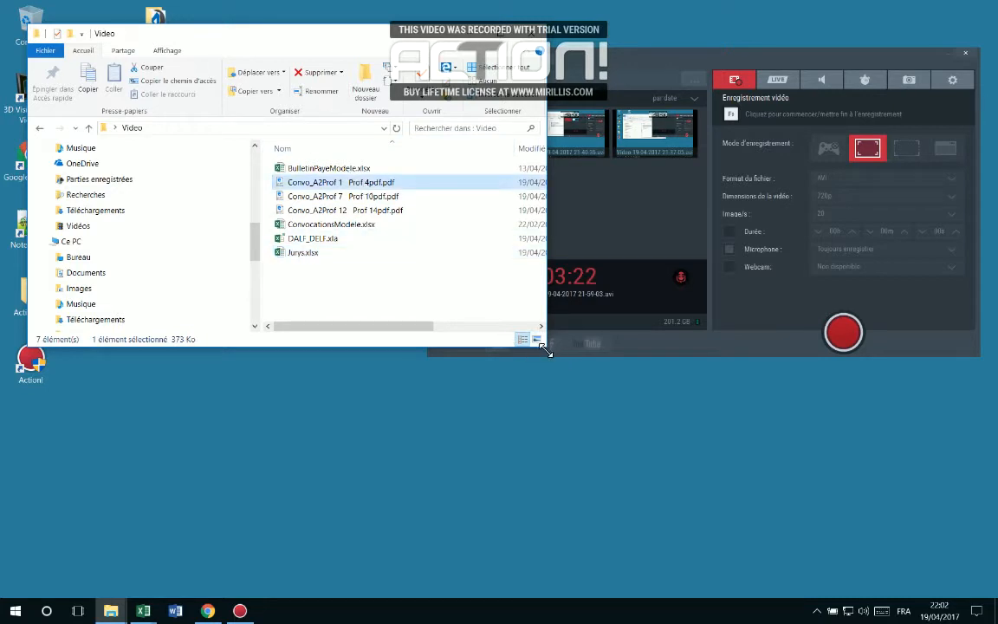
drag(545, 349, 778, 508)
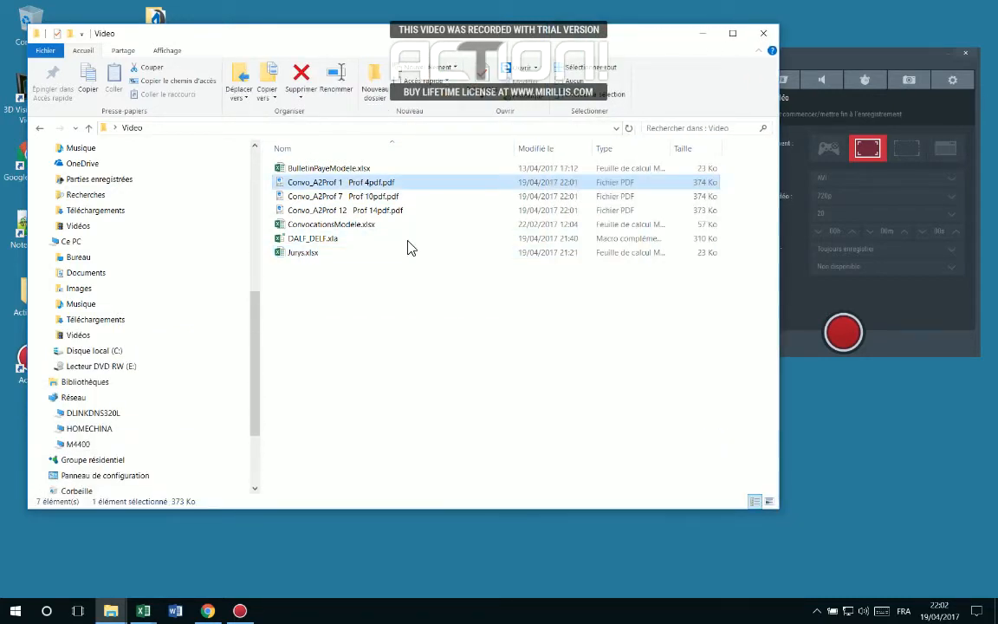
Open the convocation PDF for Prof 1 and Prof 4 from the Video folder in Google Chrome, without making it the default application.
double_click(351, 184)
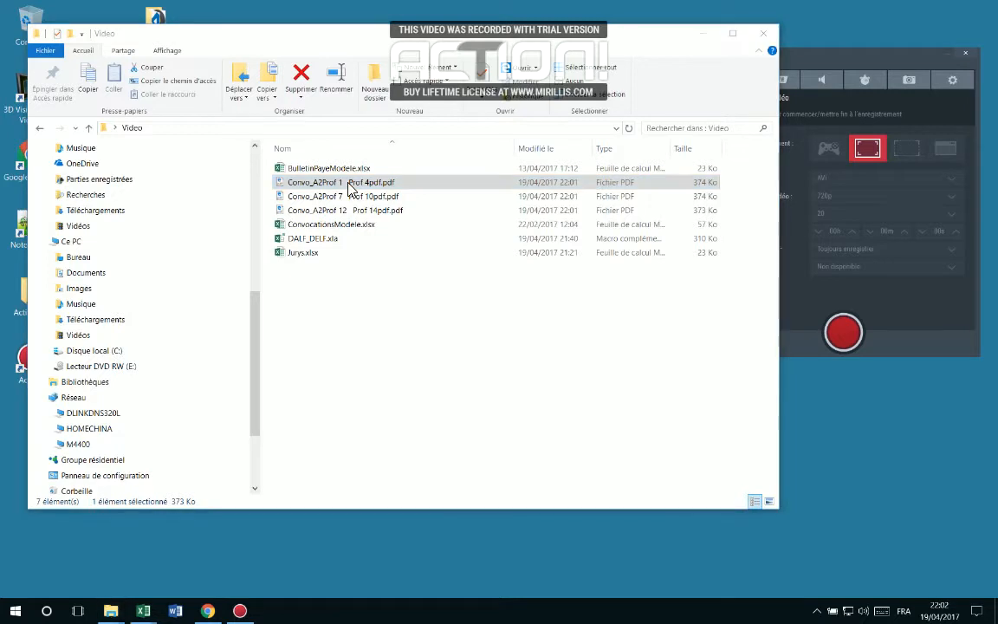
click(450, 351)
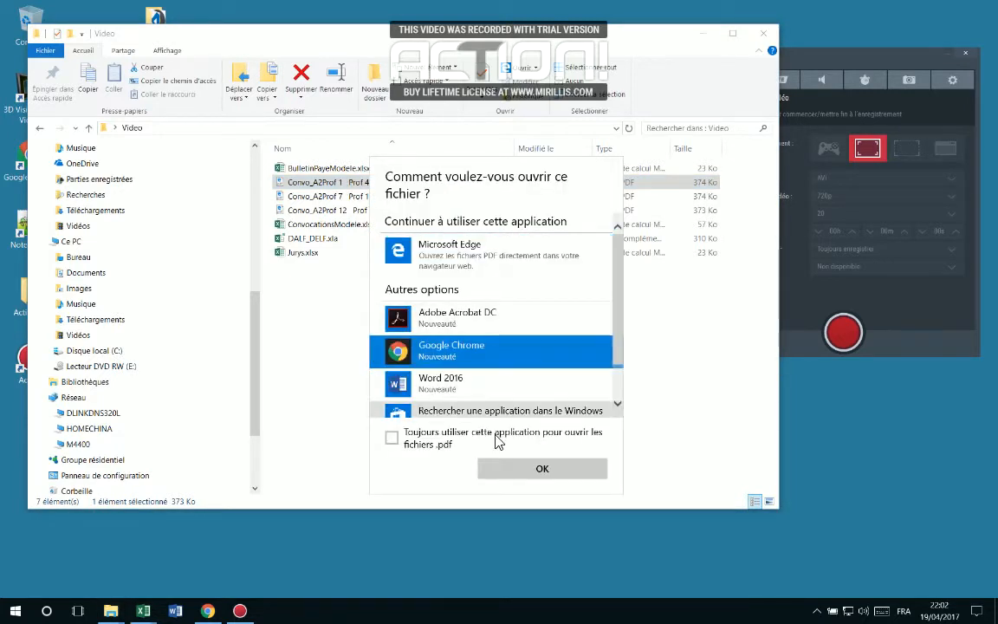
click(539, 468)
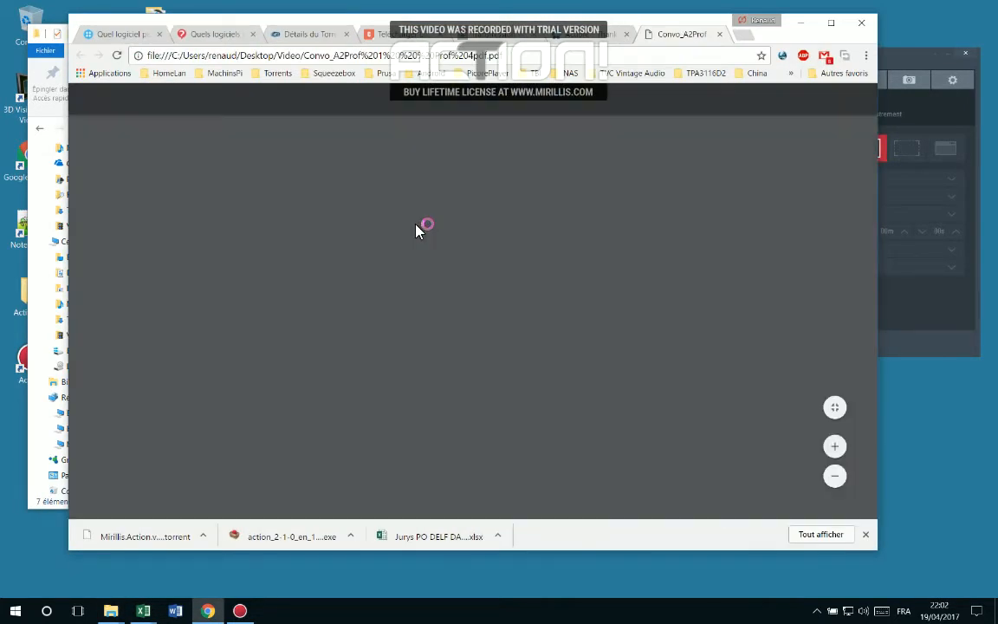
Examine the convocation PDF in Chrome, from its heading through the Prof 1 and Prof 4 blocks to the contacts section.
scroll(411, 286, down, 3)
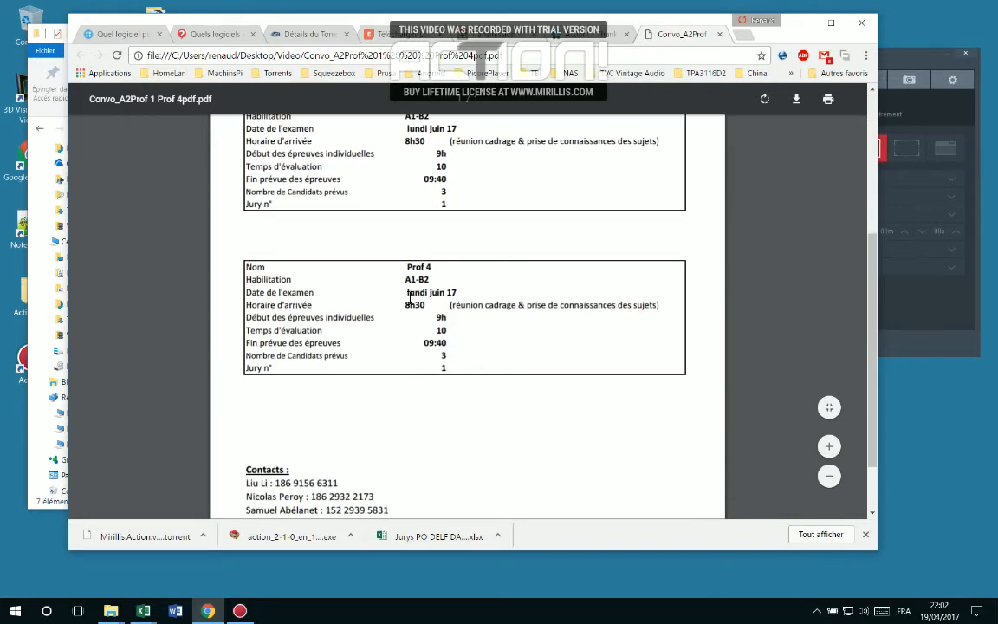
scroll(407, 301, up, 3)
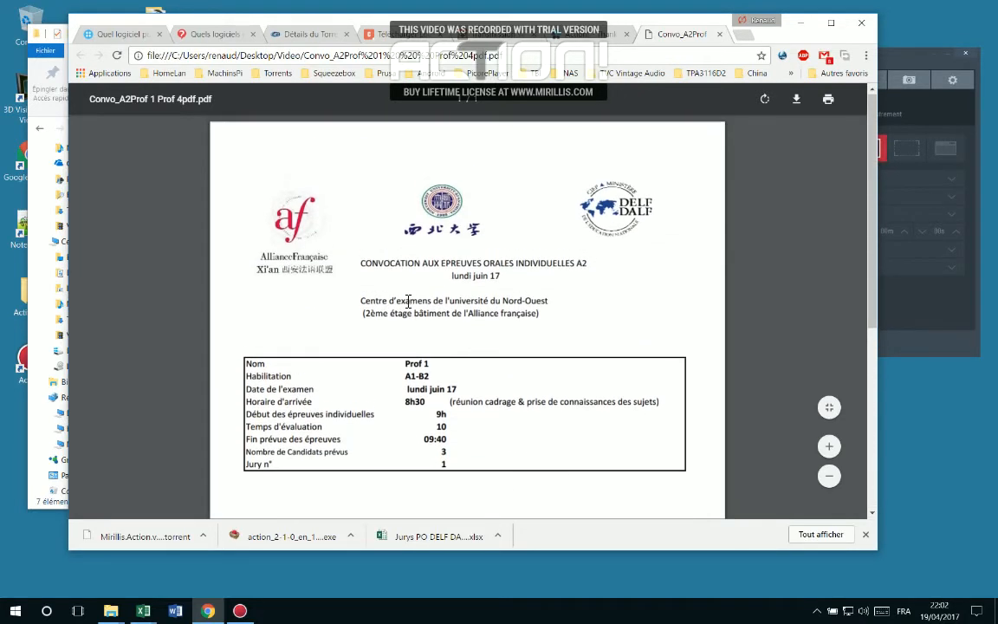
scroll(407, 300, down, 5)
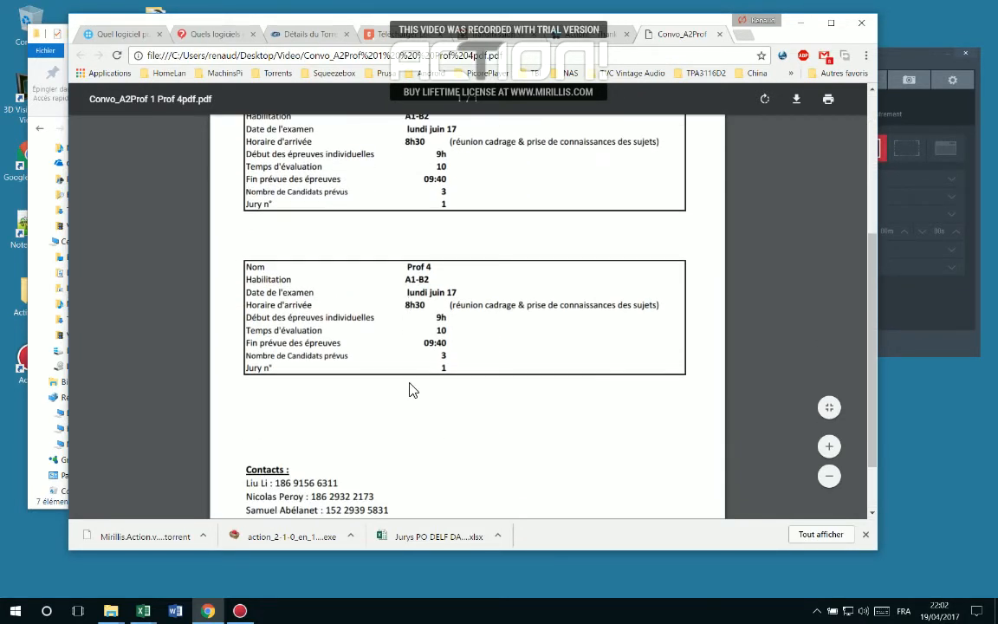
scroll(407, 377, down, 1)
scroll(408, 378, up, 5)
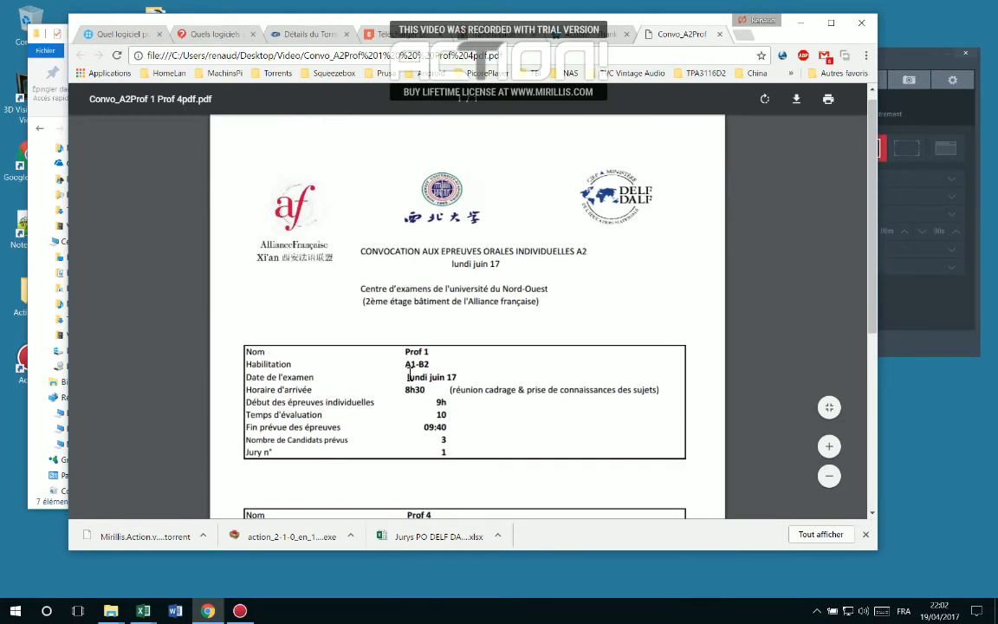